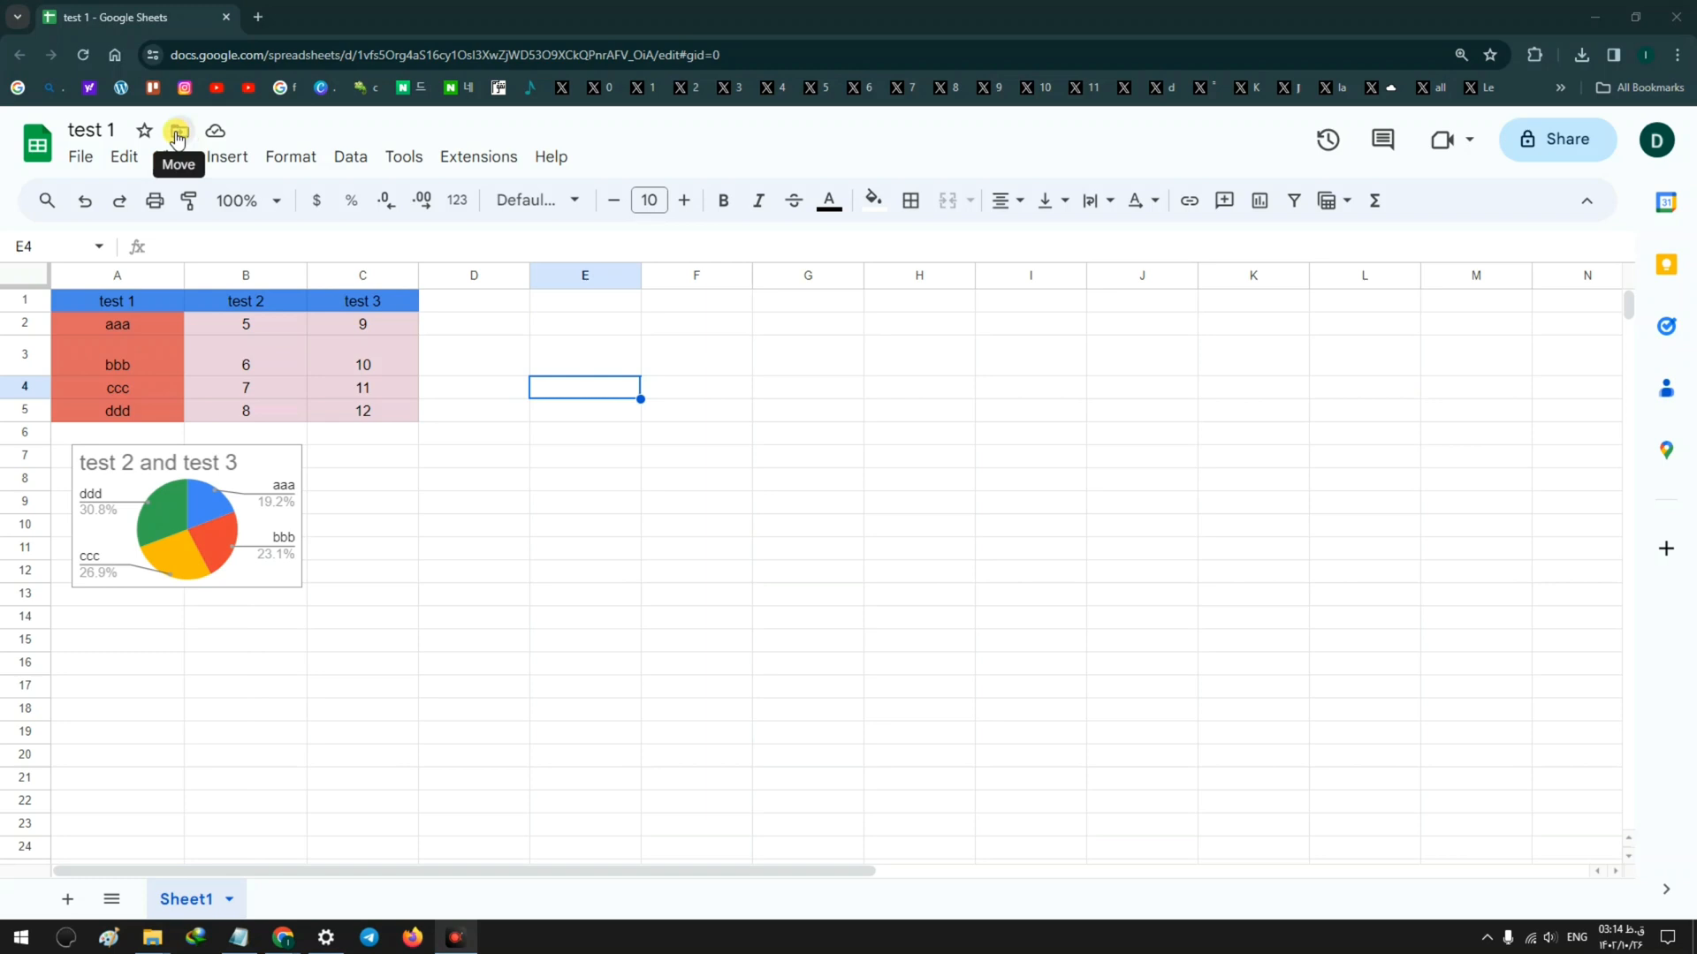
# Start moving test 1 and browse into My Drive in the Move dialog.
pyautogui.click(81, 158)
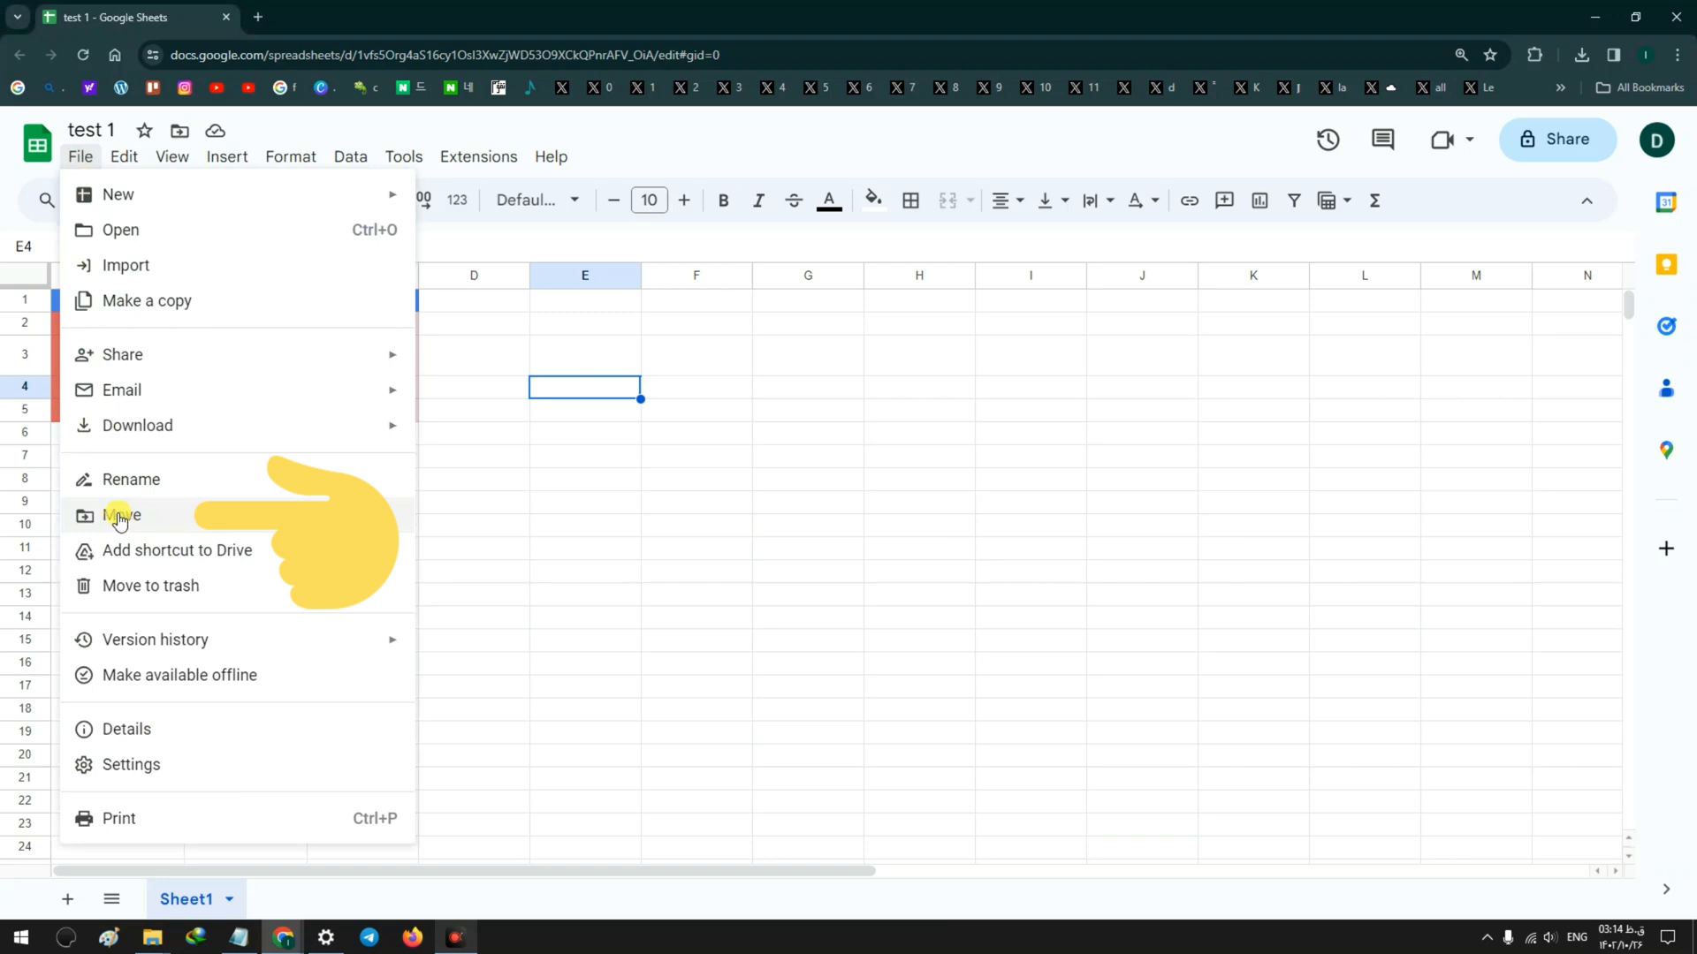
pyautogui.click(591, 148)
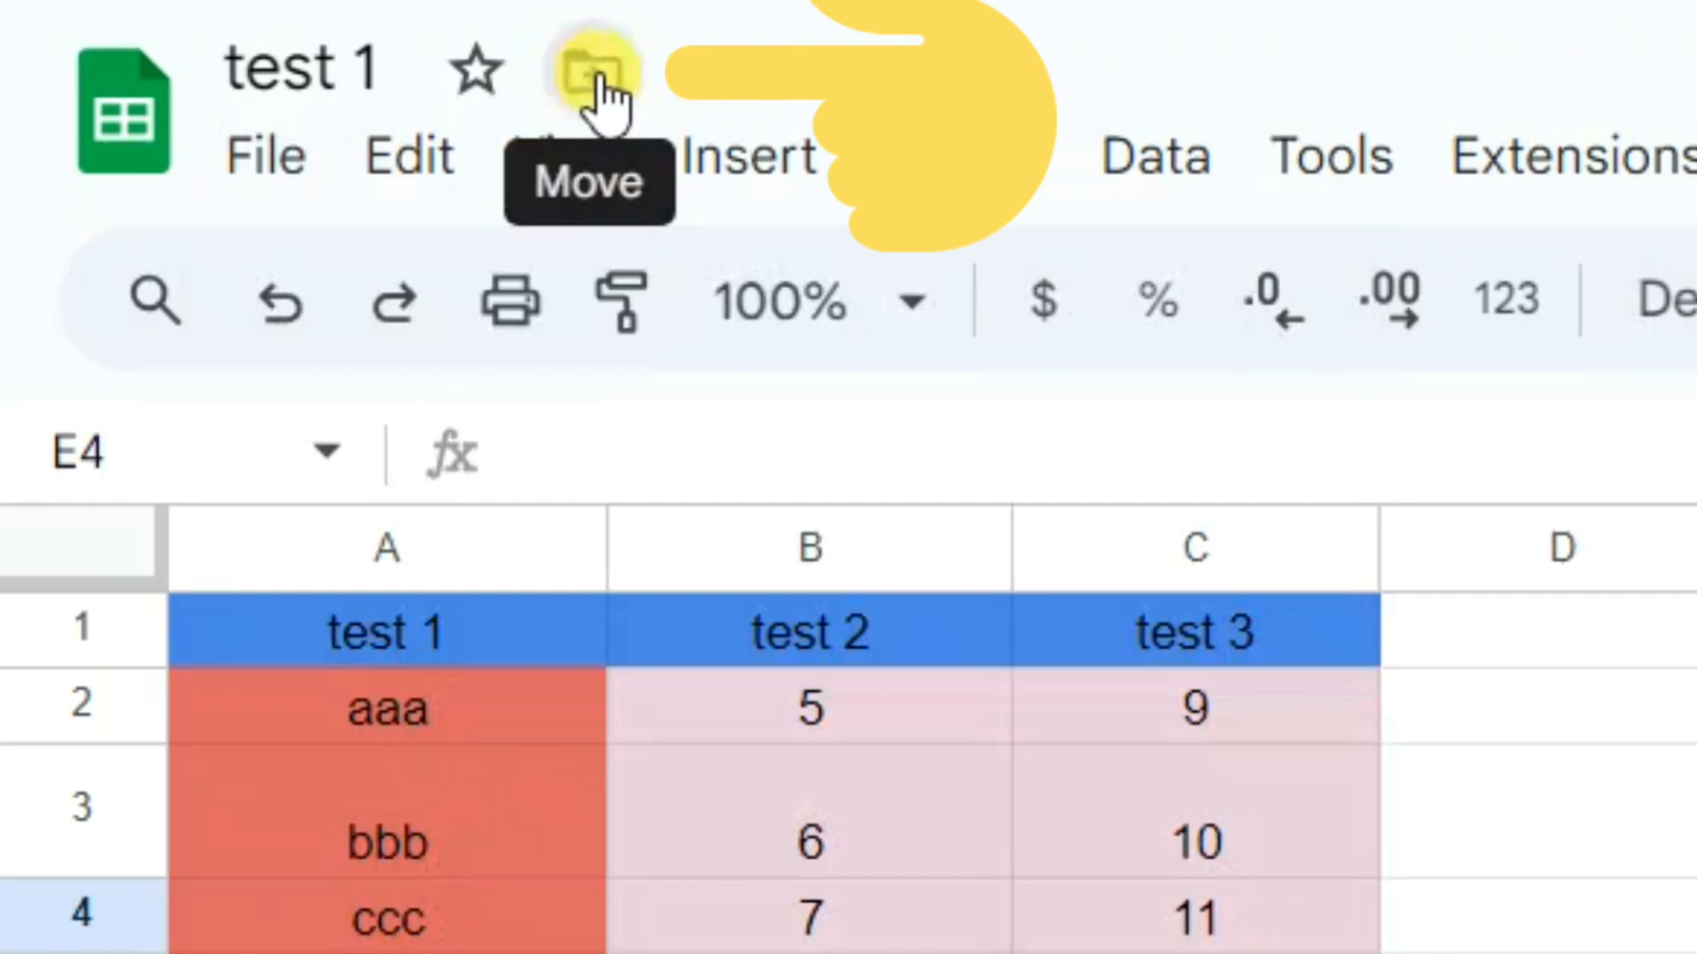
pyautogui.click(584, 86)
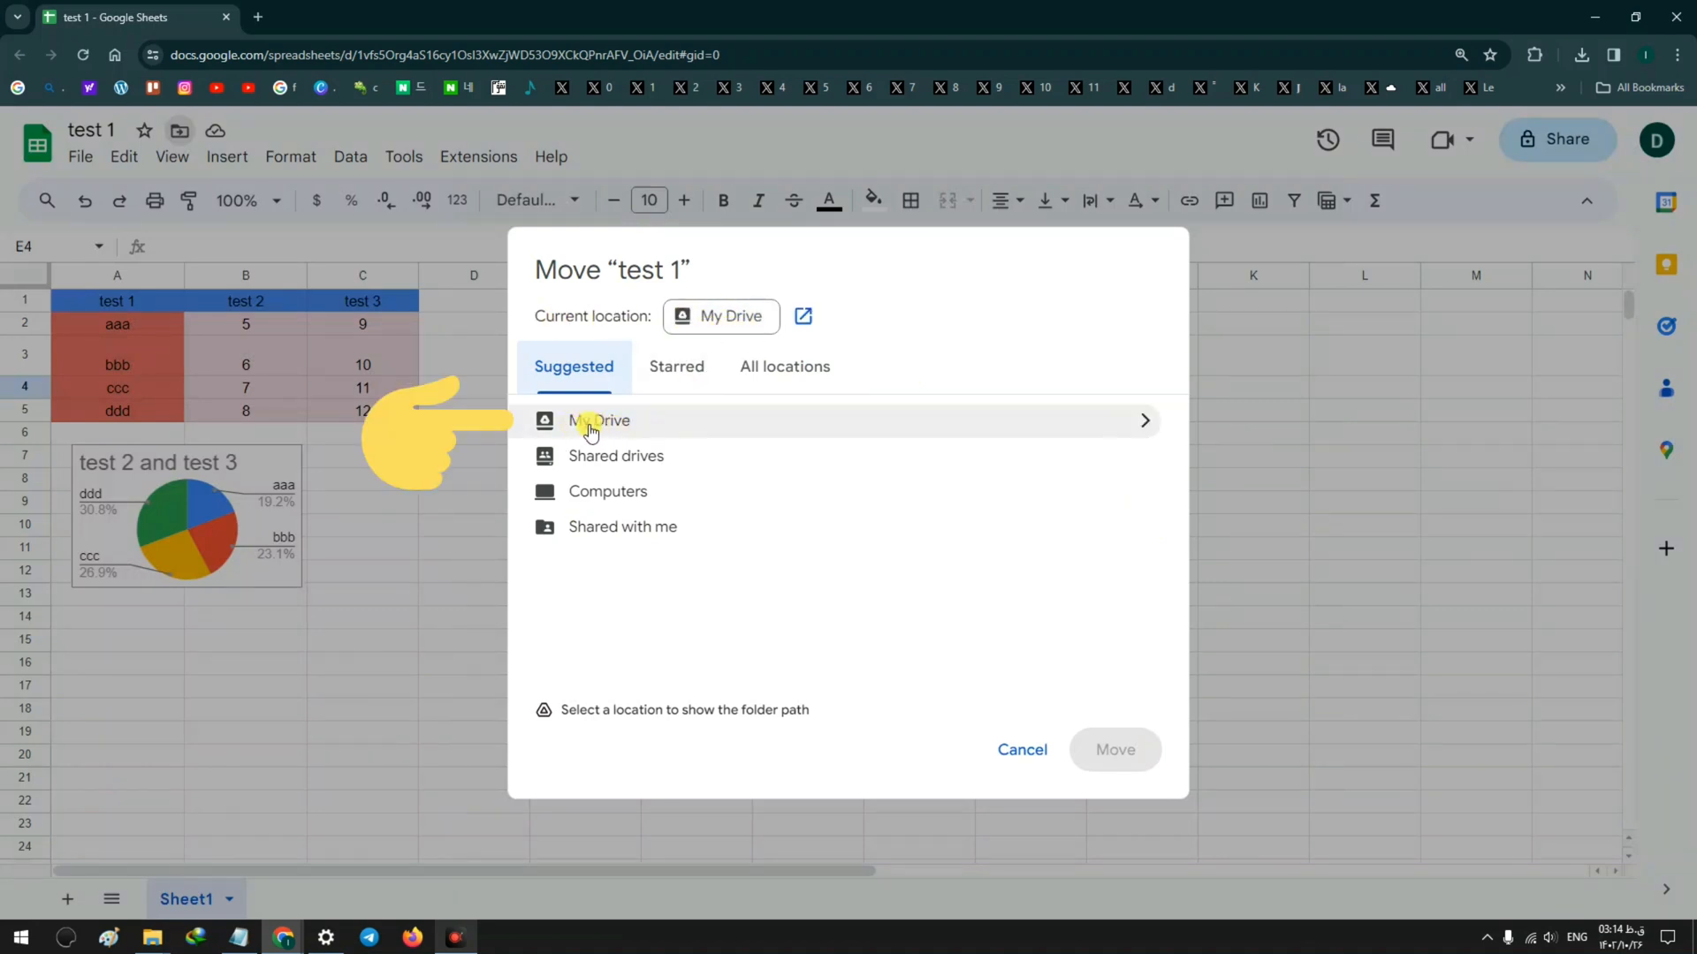
pyautogui.click(1142, 424)
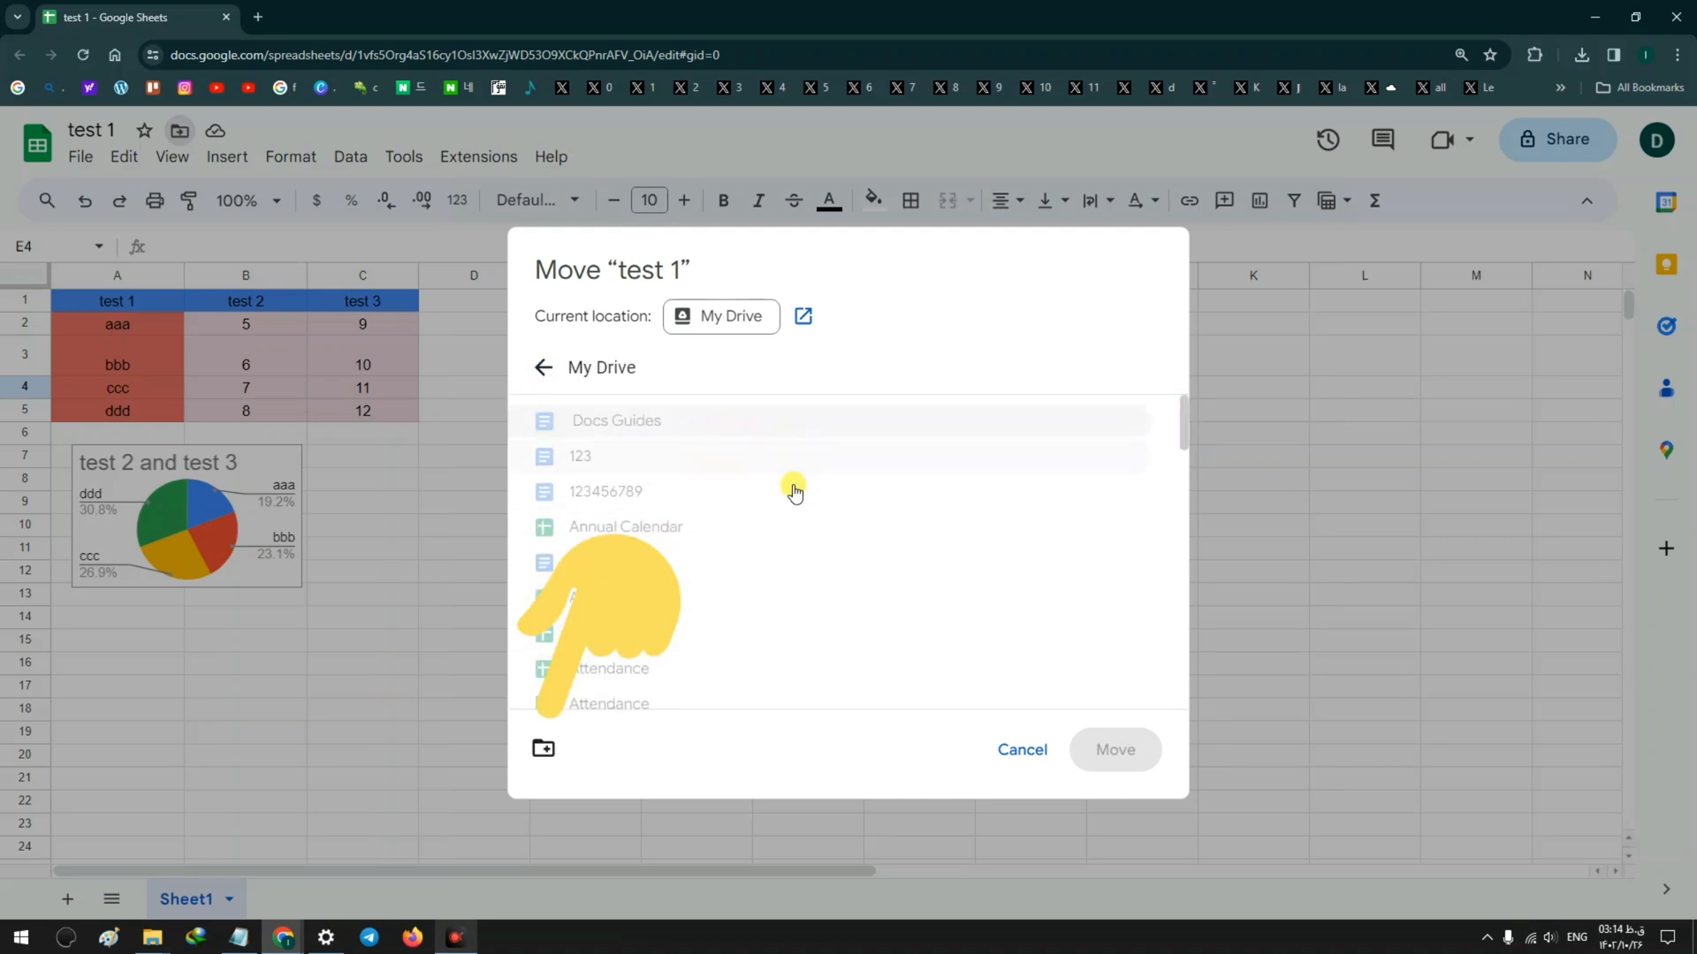
# Create a new folder named 'test 987' inside My Drive.
pyautogui.click(546, 750)
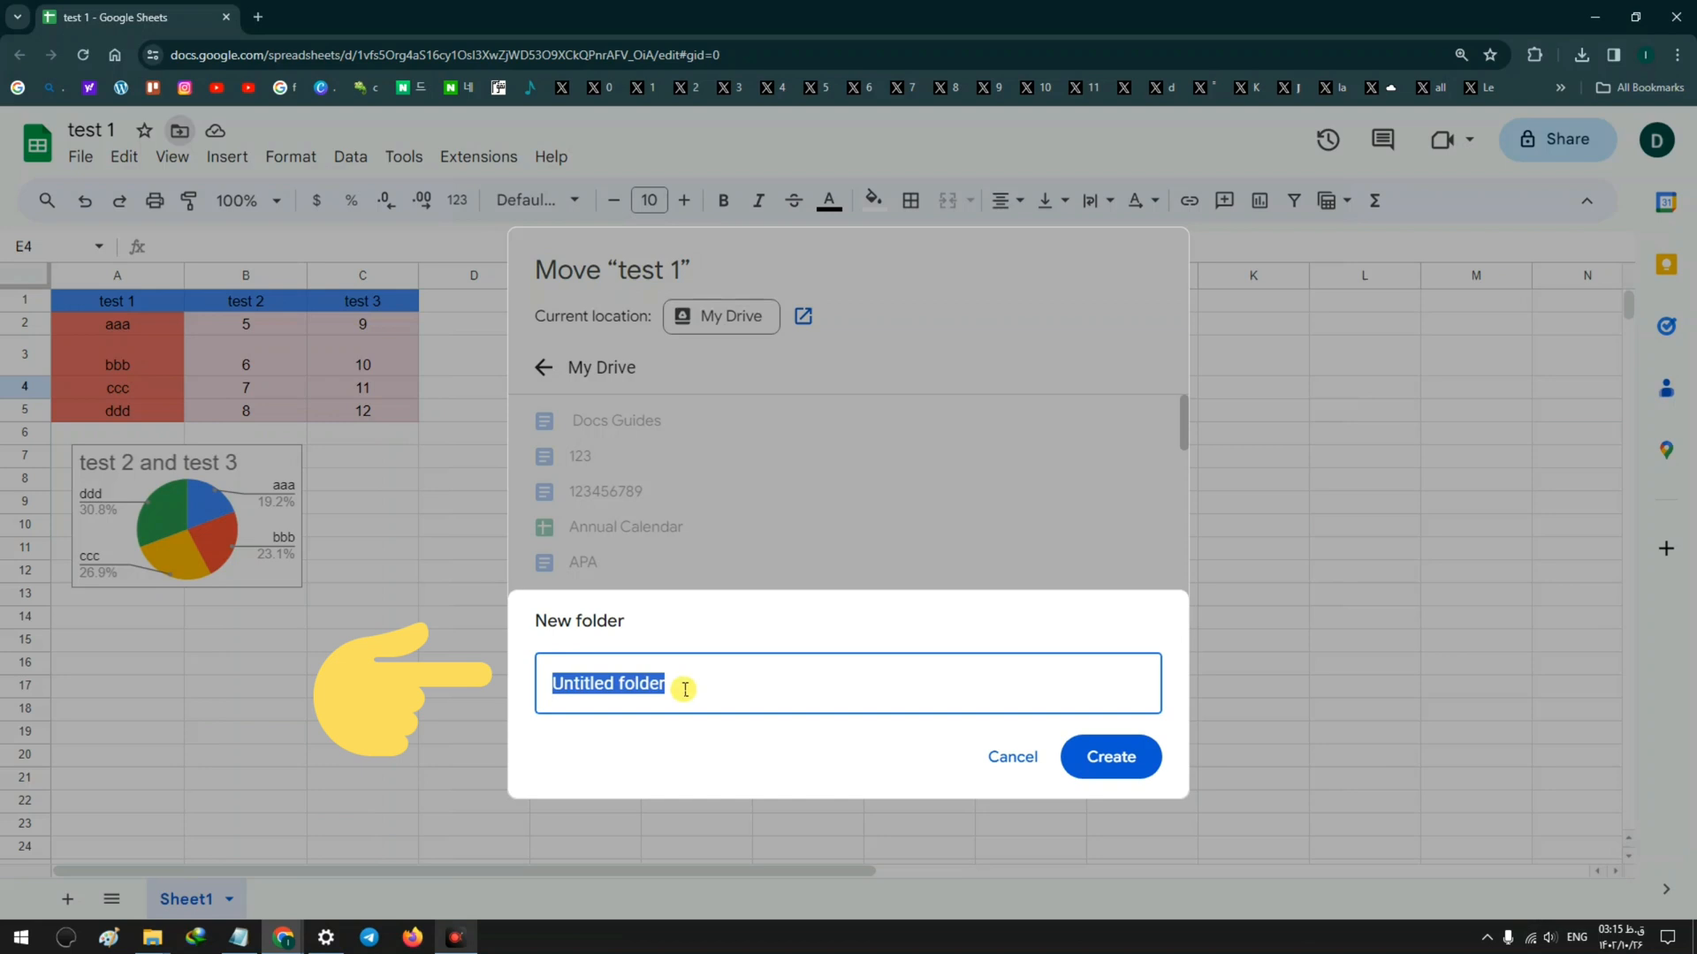
pyautogui.write('test 987')
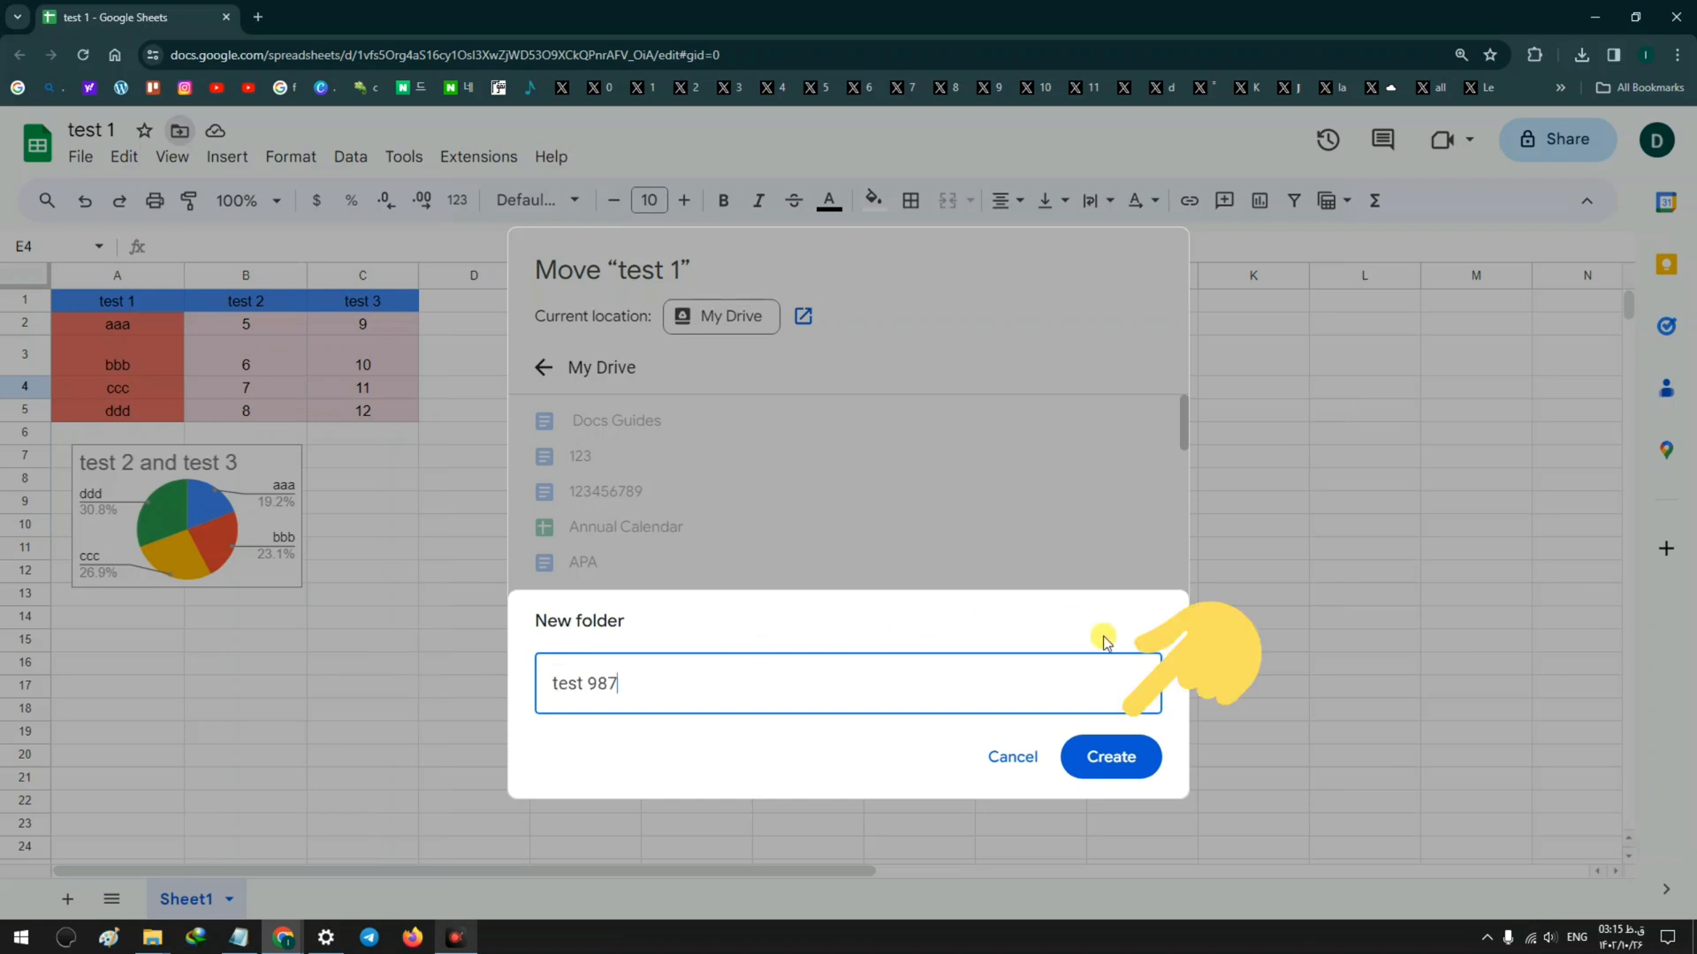
pyautogui.click(1113, 756)
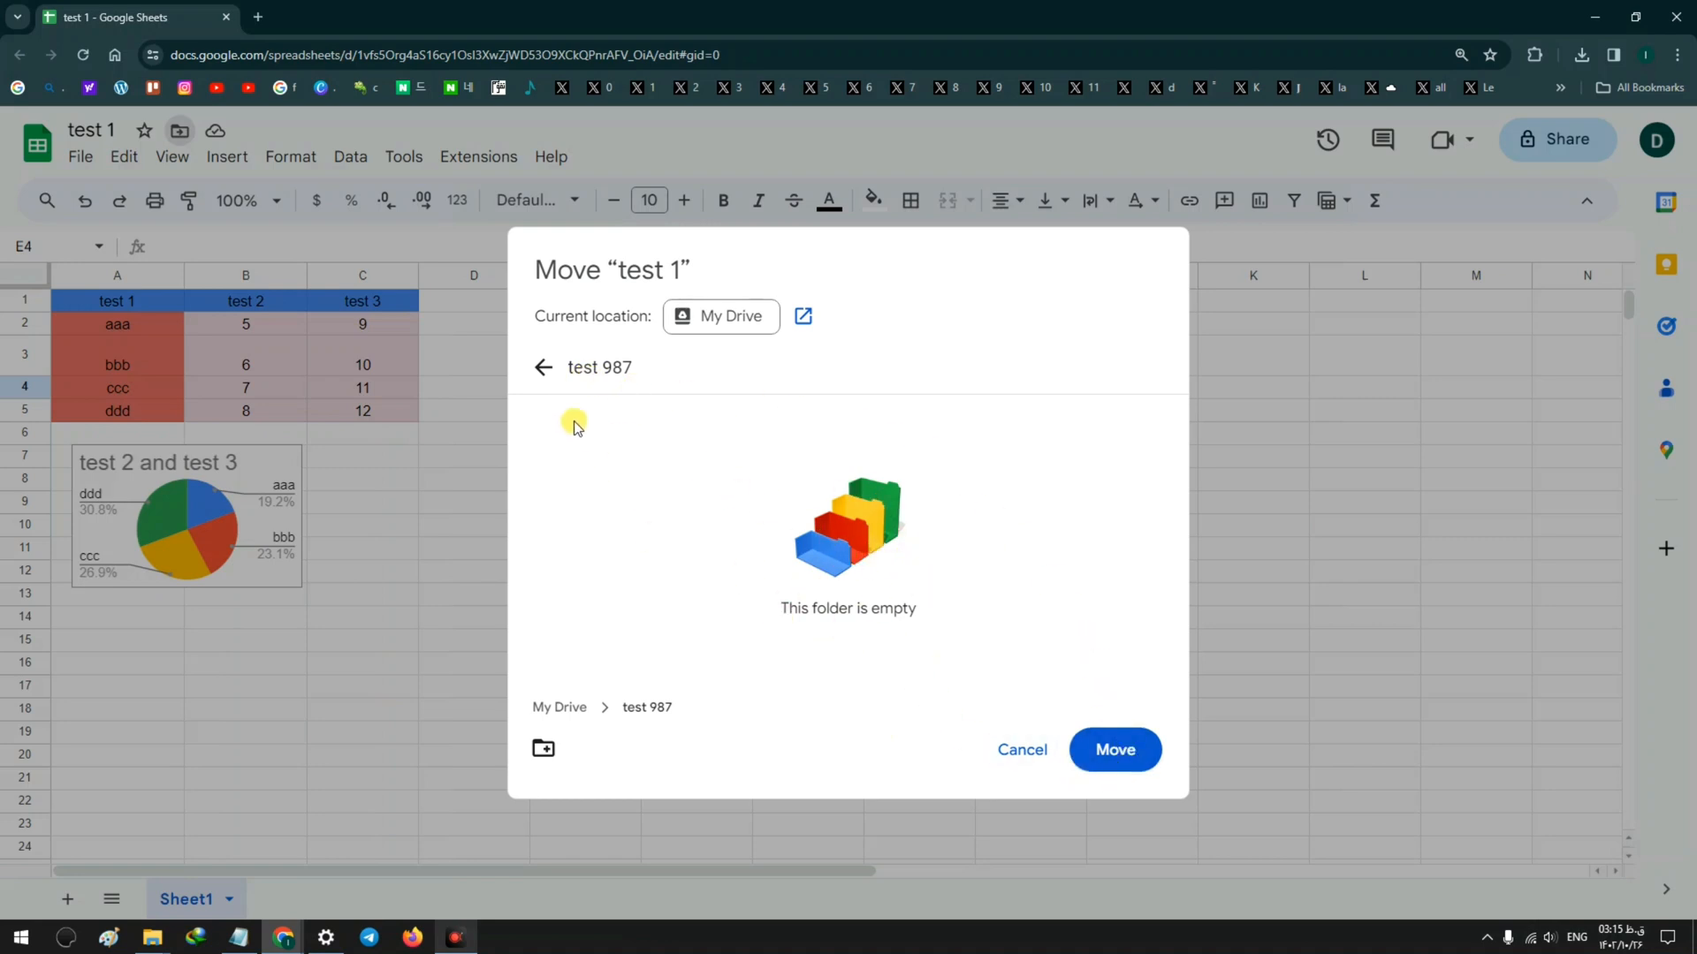
# Move test 1 into the test 987 folder.
pyautogui.click(1124, 755)
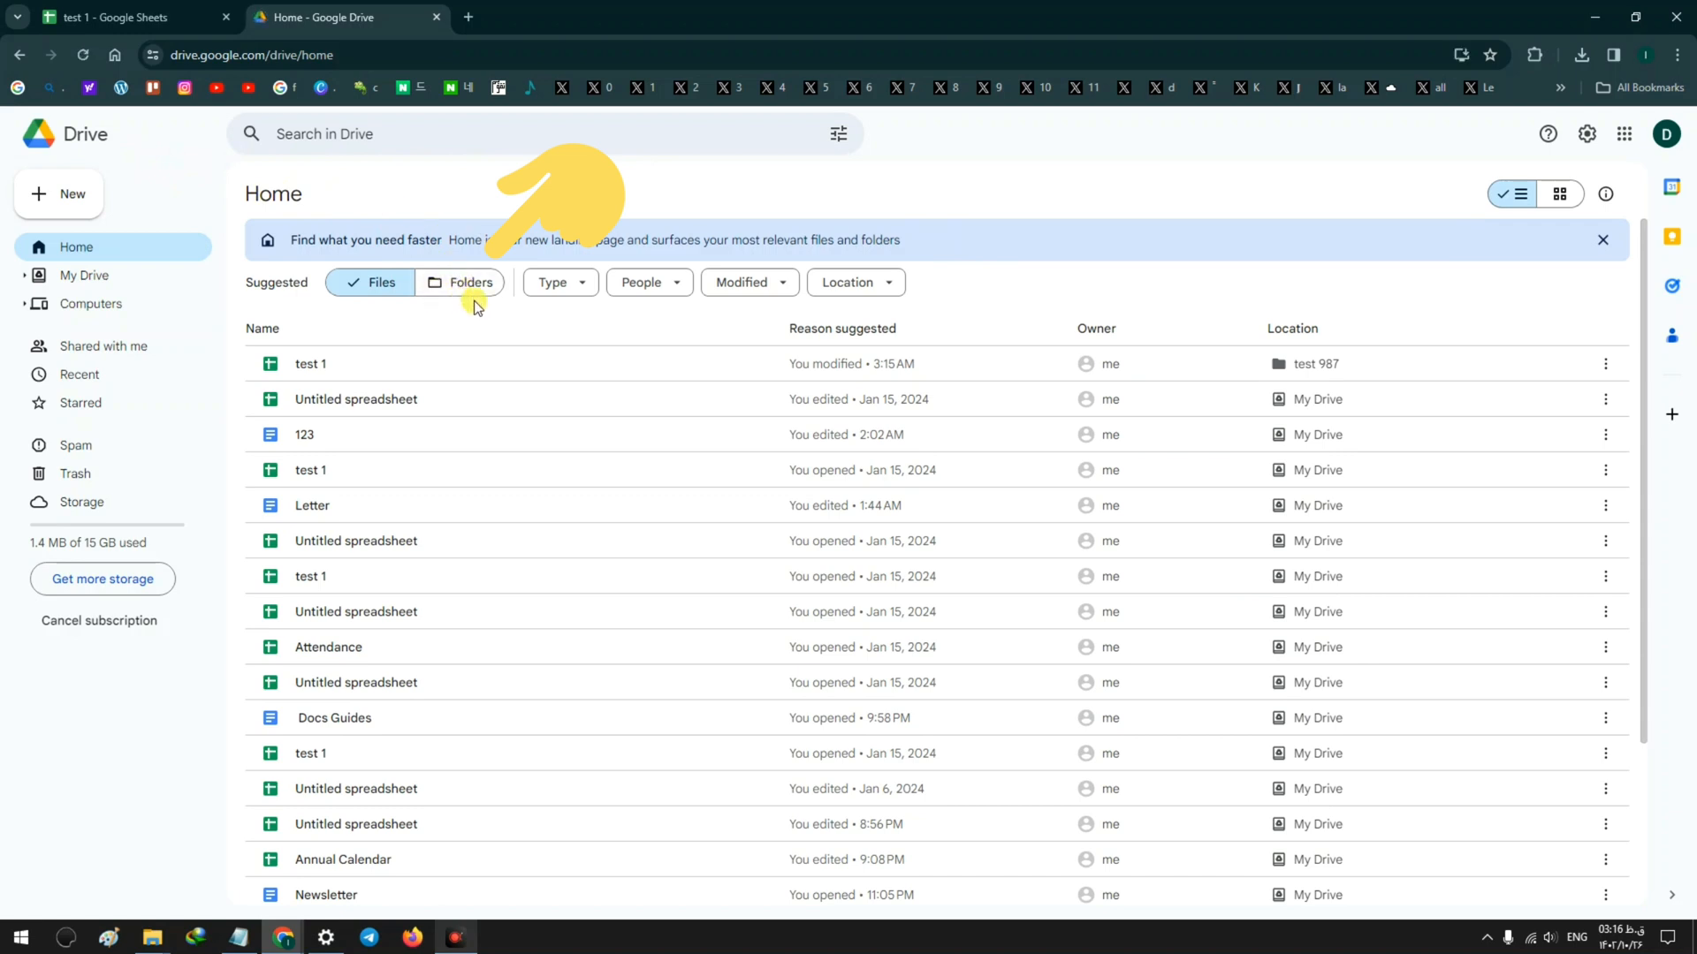
# In Drive, filter to folders, view test 987's contents, then return to the test 1 tab.
pyautogui.click(466, 289)
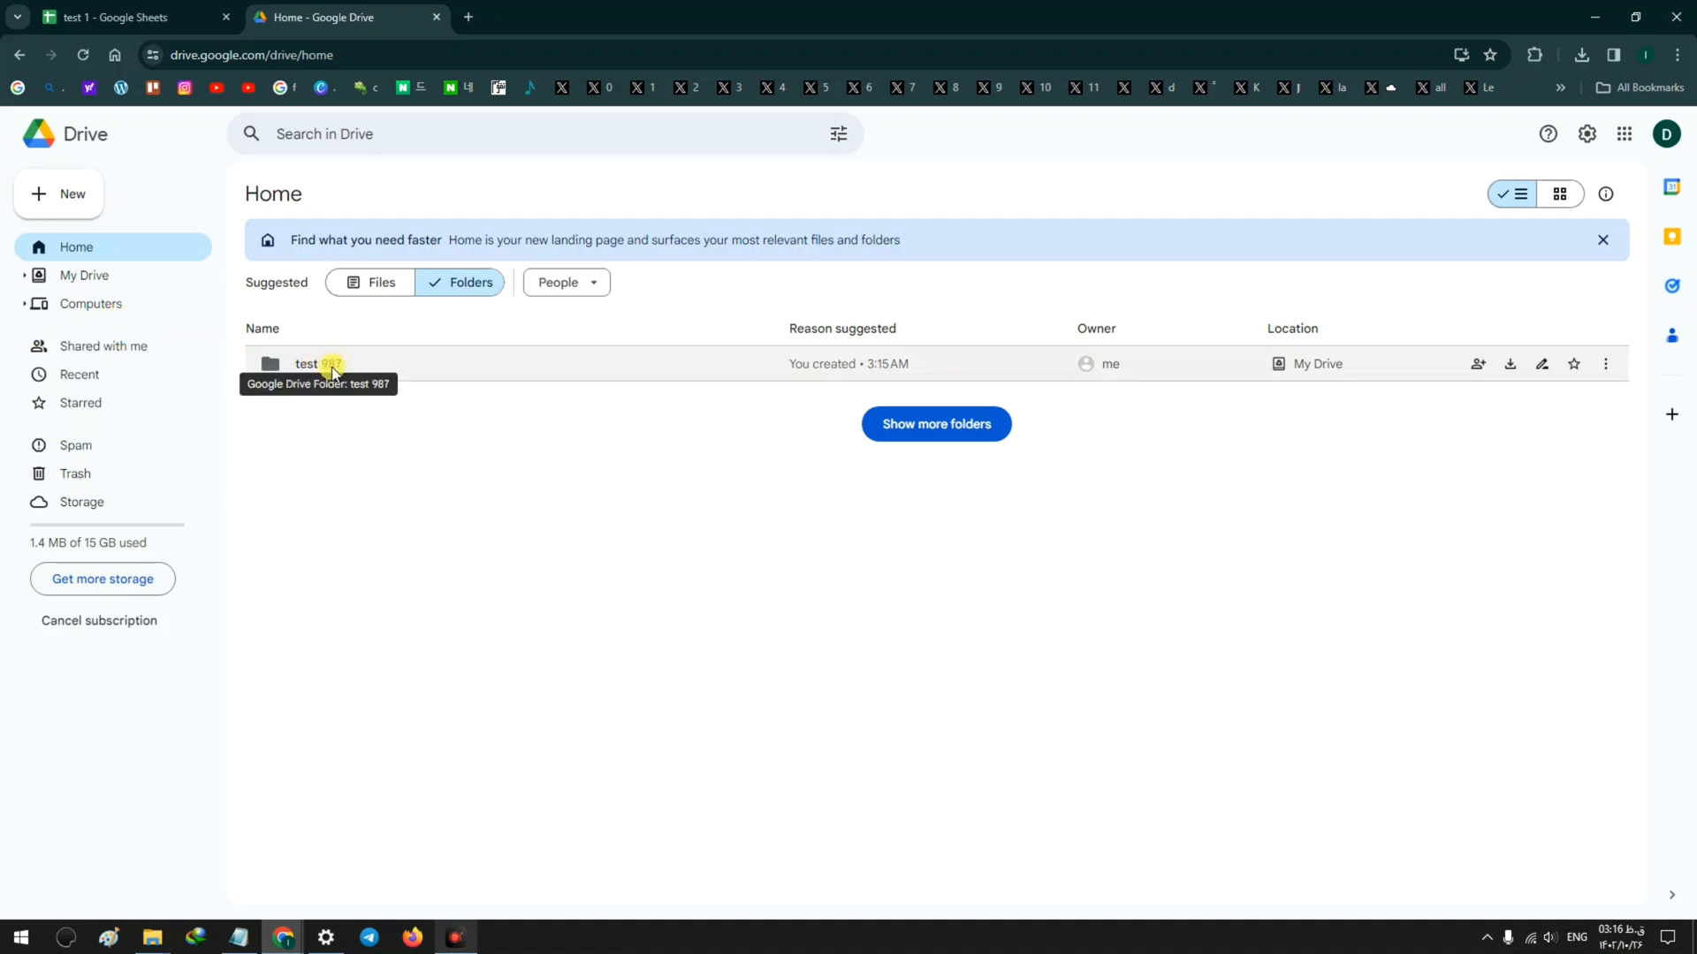
pyautogui.doubleClick(328, 363)
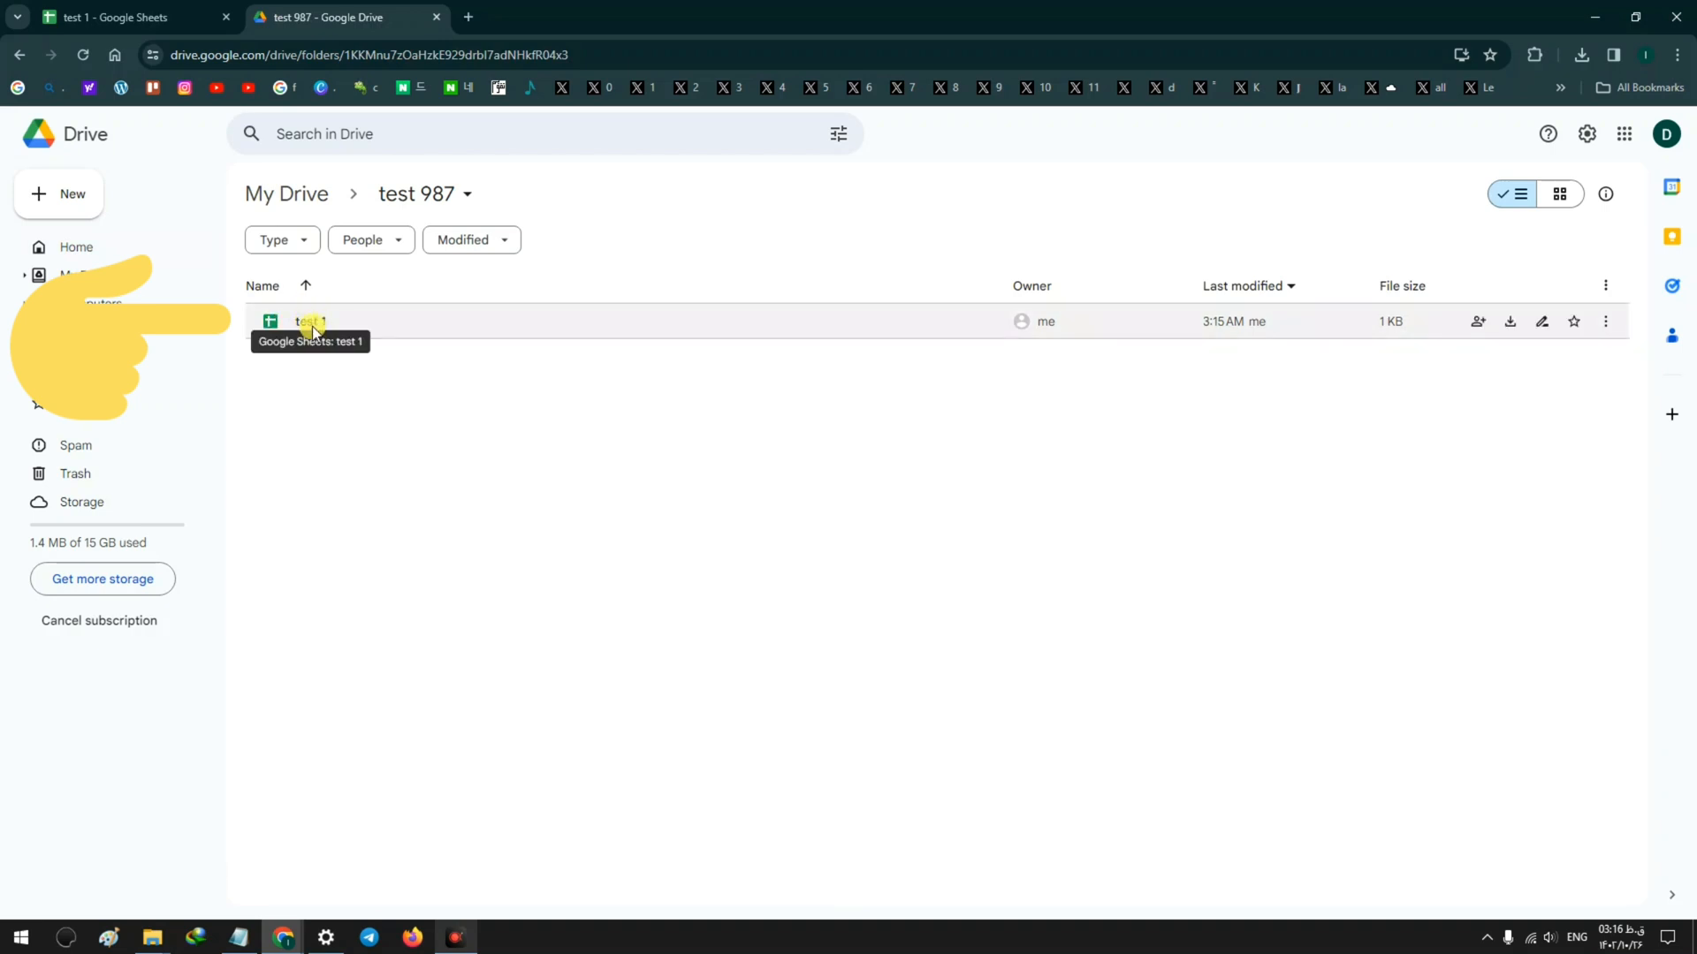
pyautogui.click(116, 17)
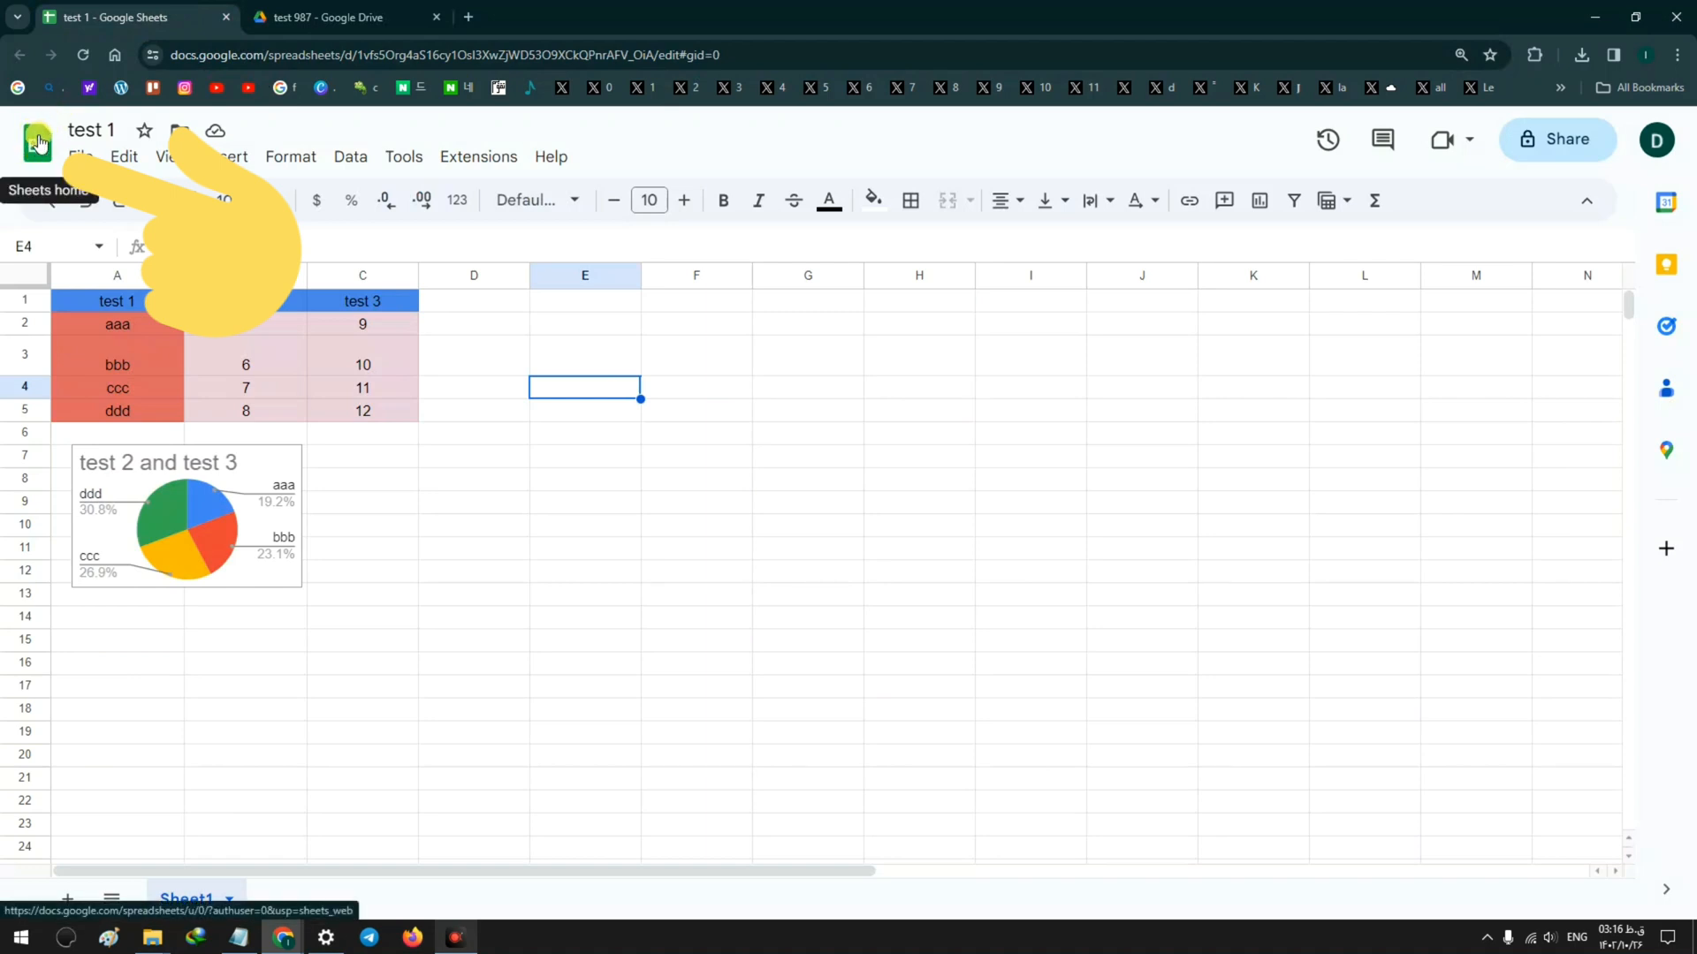
# Go to the Sheets home page and bring up the Open a file picker.
pyautogui.click(39, 139)
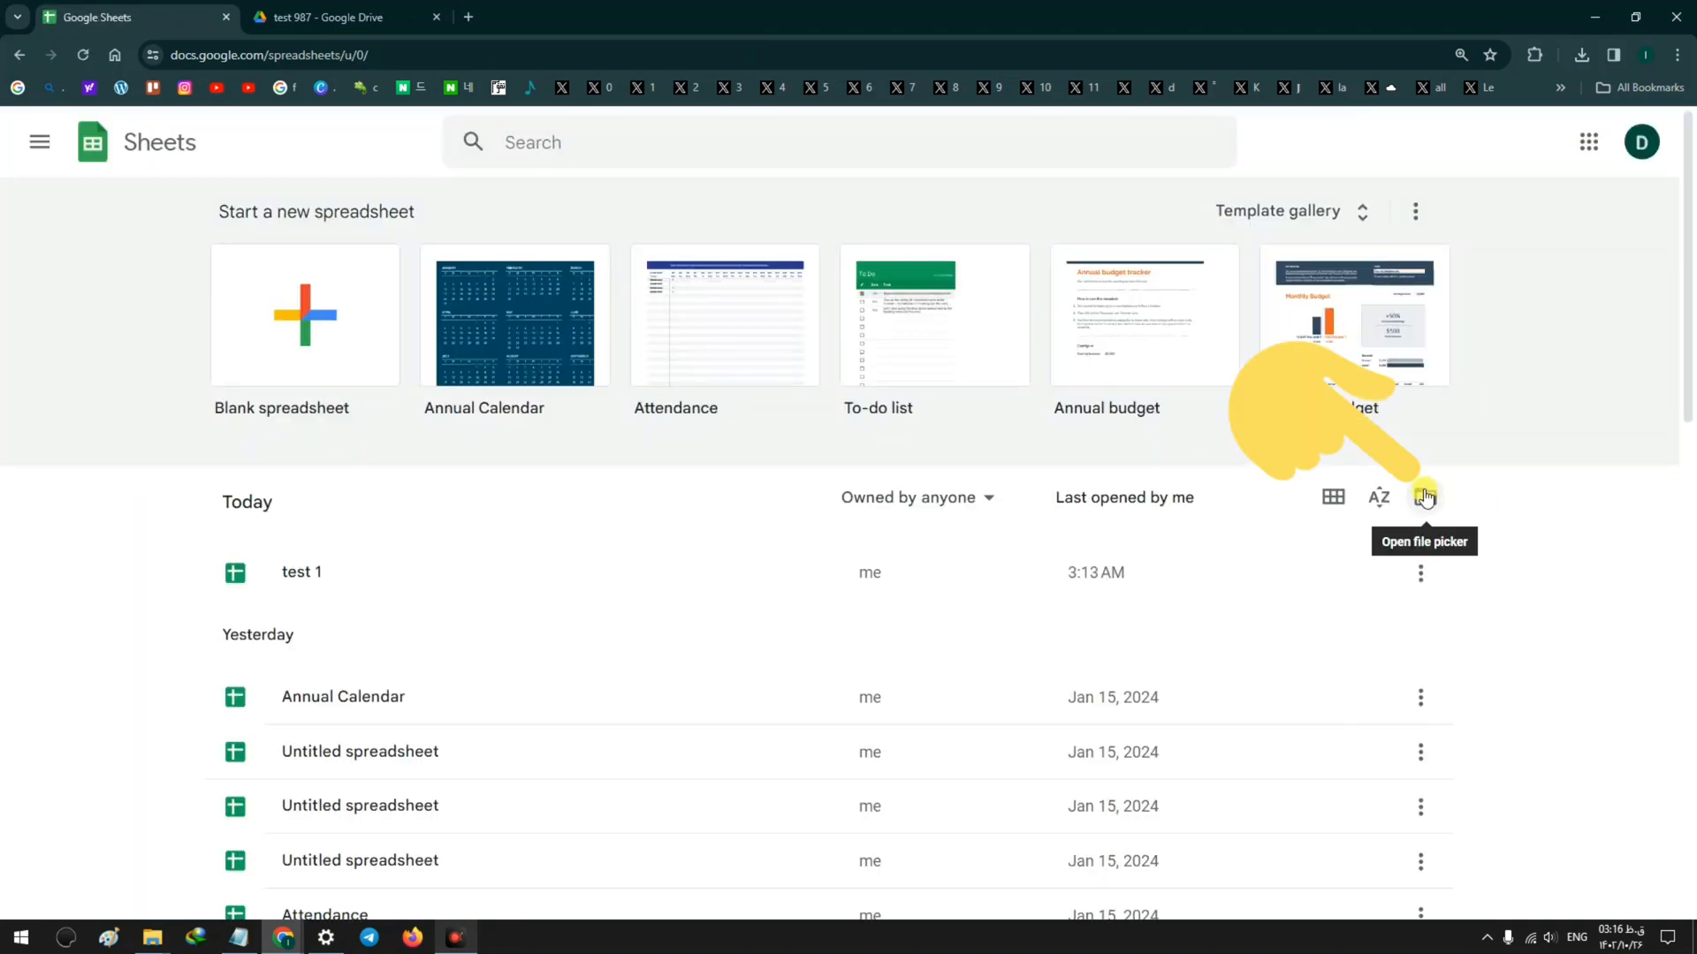
pyautogui.click(1427, 500)
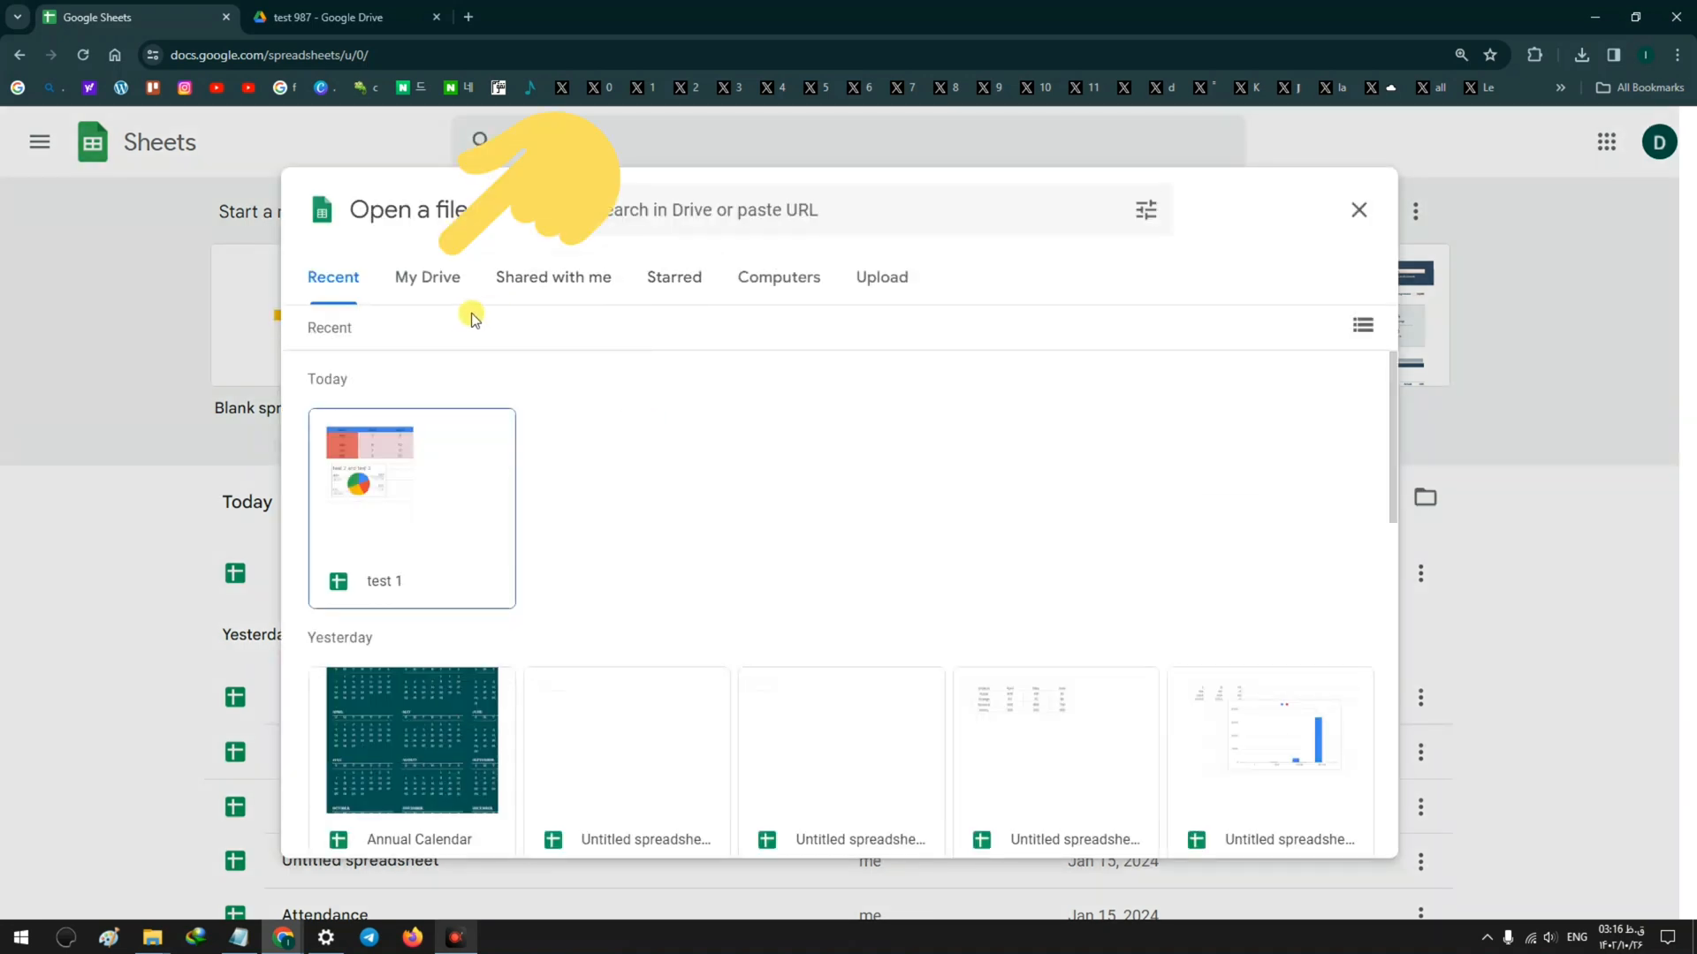
# Browse My Drive in the picker and enter the test 987 folder containing test 1.
pyautogui.click(426, 277)
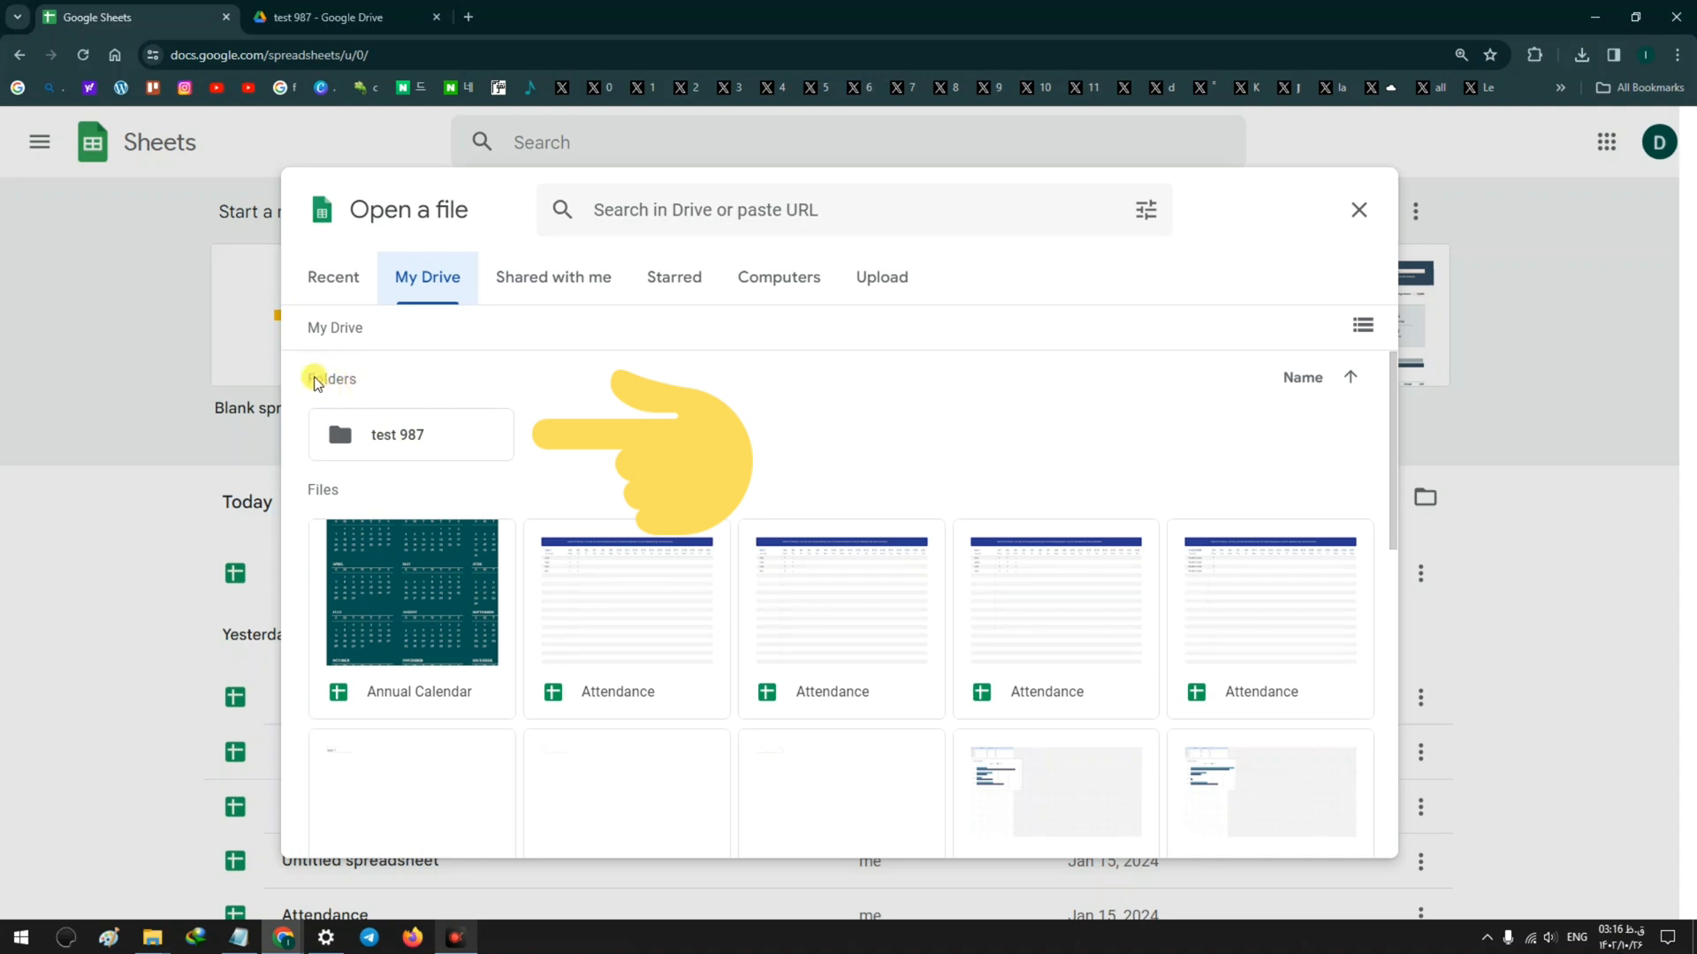
pyautogui.click(407, 442)
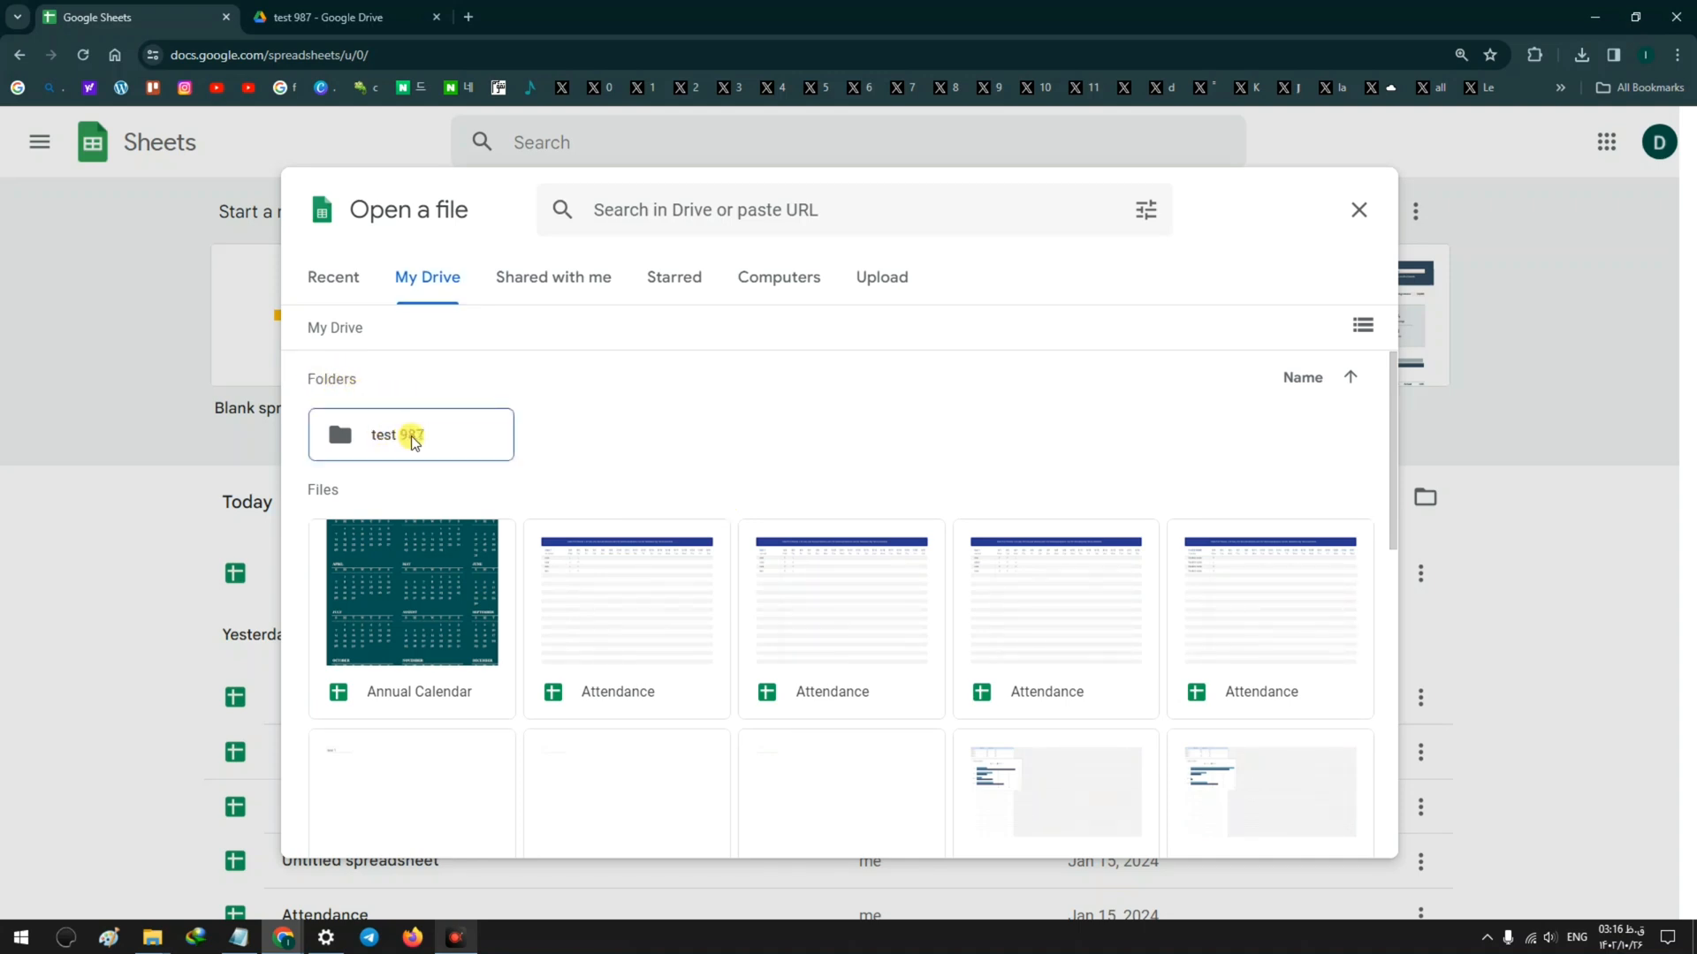
pyautogui.doubleClick(411, 442)
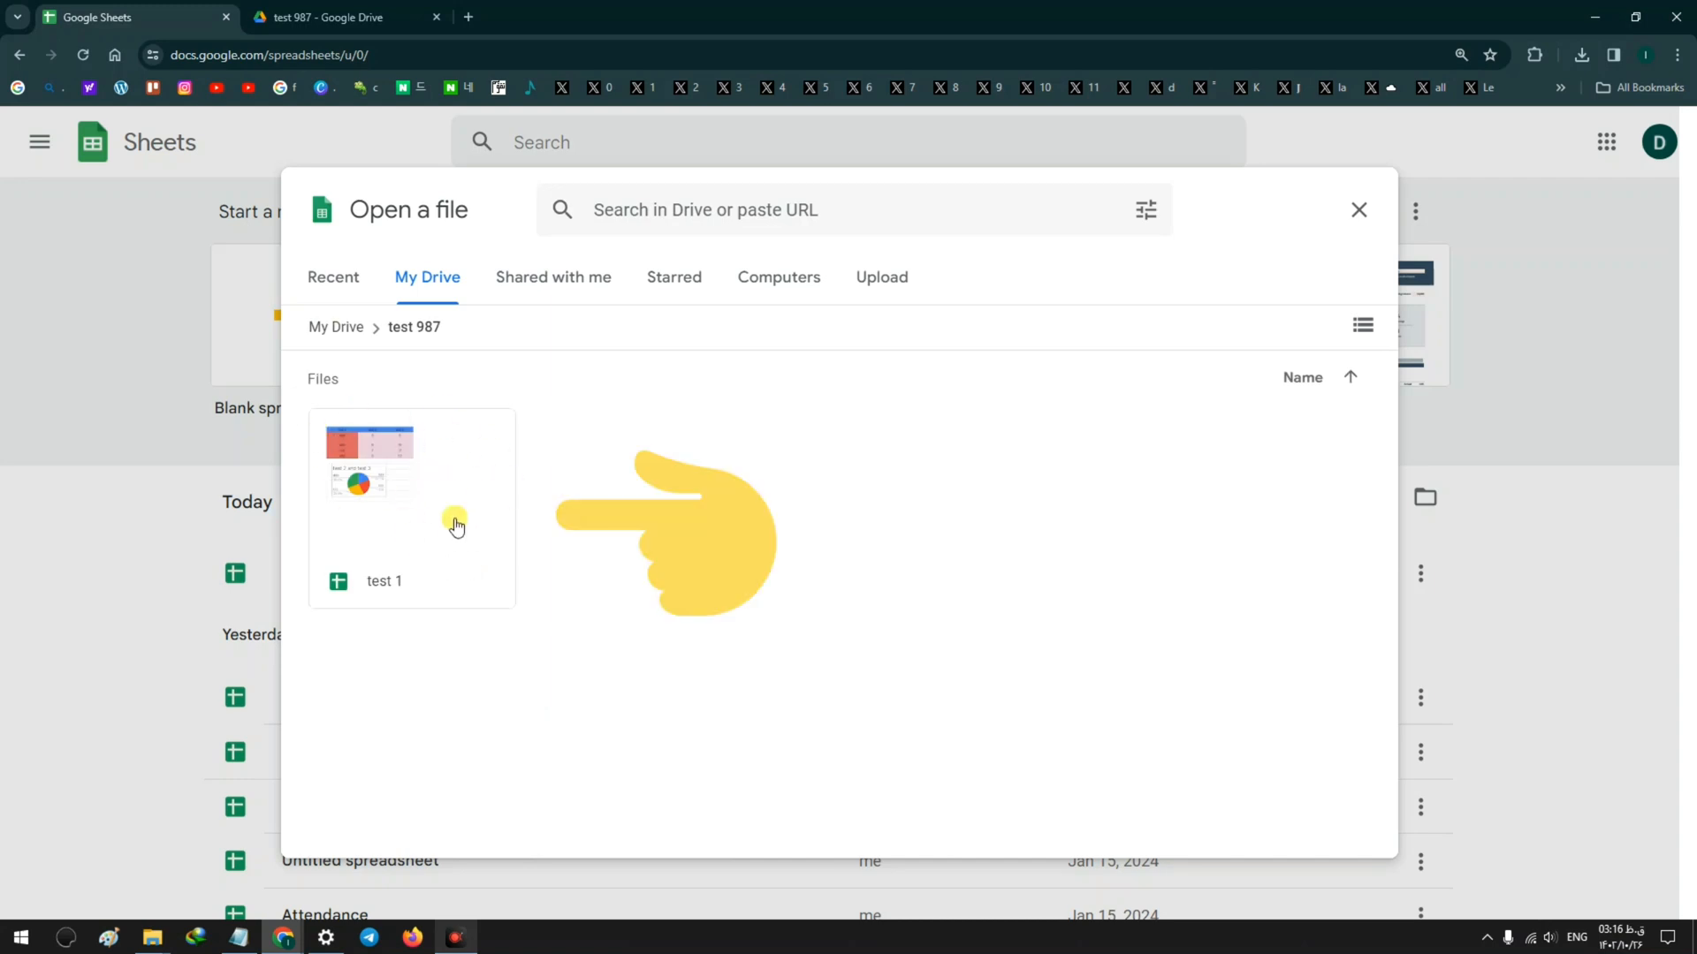